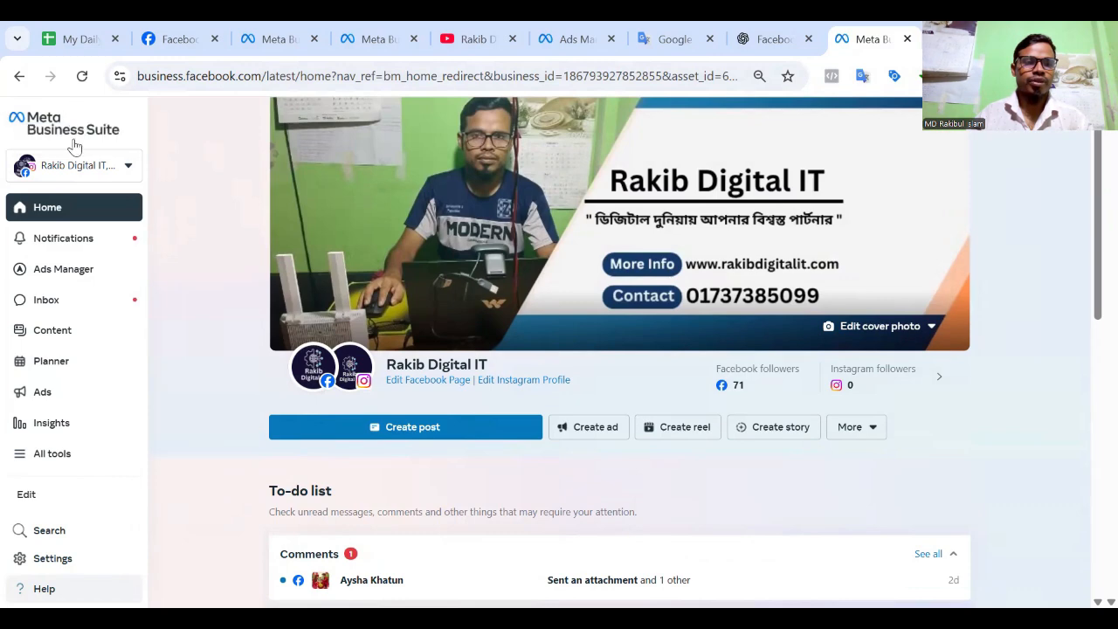
Open the settings of the Barakah Ads Agency business portfolio.
{"action": "left_click", "coordinate": [106, 168]}
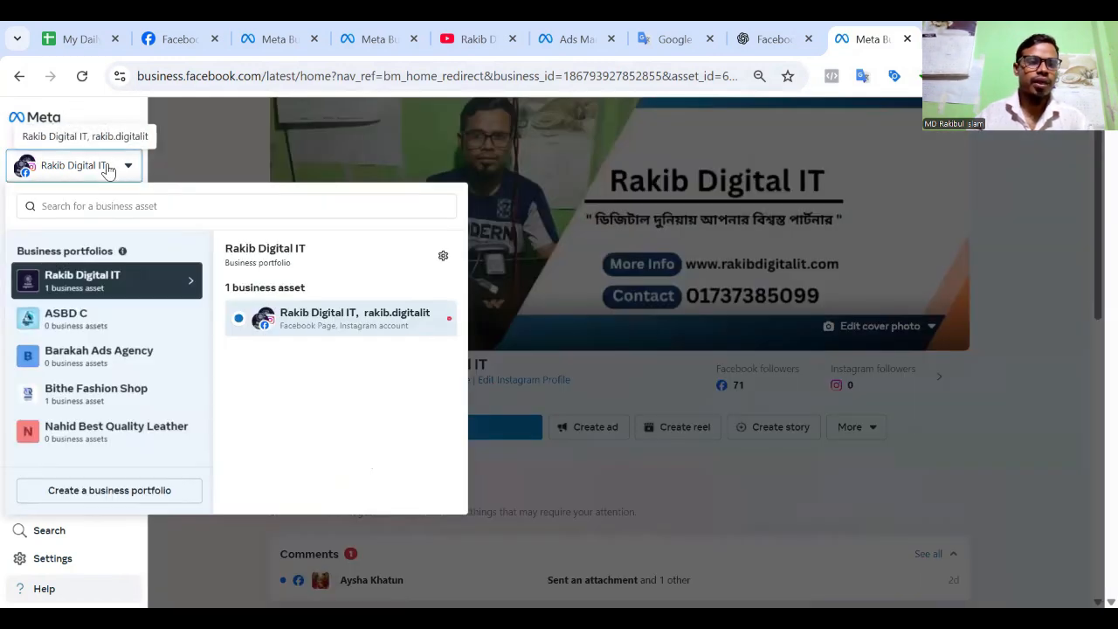
{"action": "scroll", "coordinate": [66, 319], "scroll_direction": "down", "scroll_amount": 3}
{"action": "scroll", "coordinate": [65, 318], "scroll_direction": "up", "scroll_amount": 3}
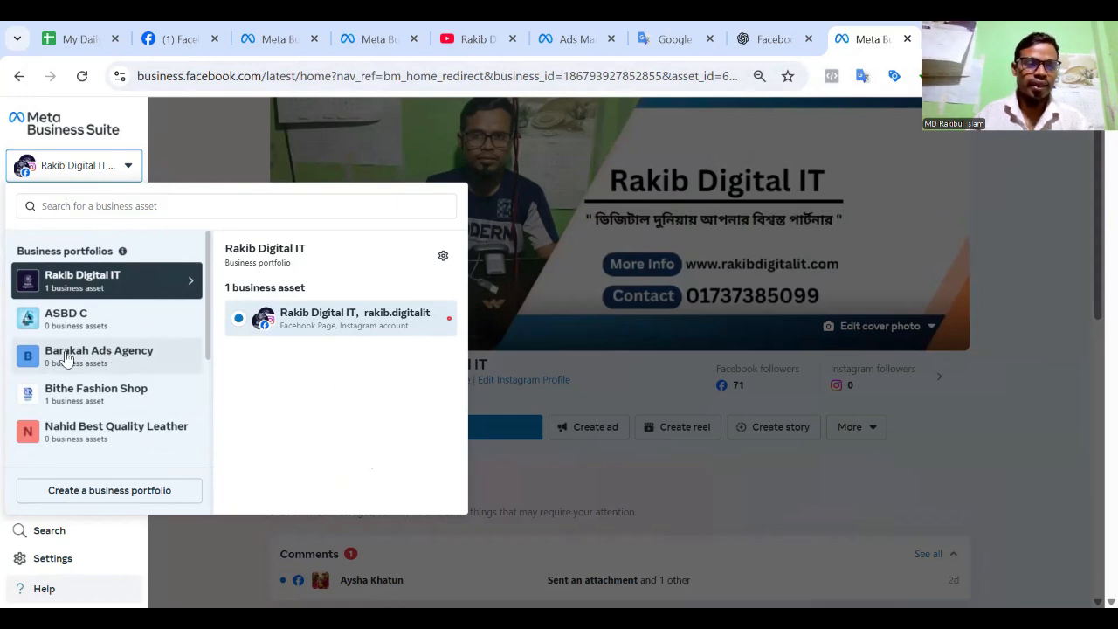
{"action": "left_click", "coordinate": [67, 361]}
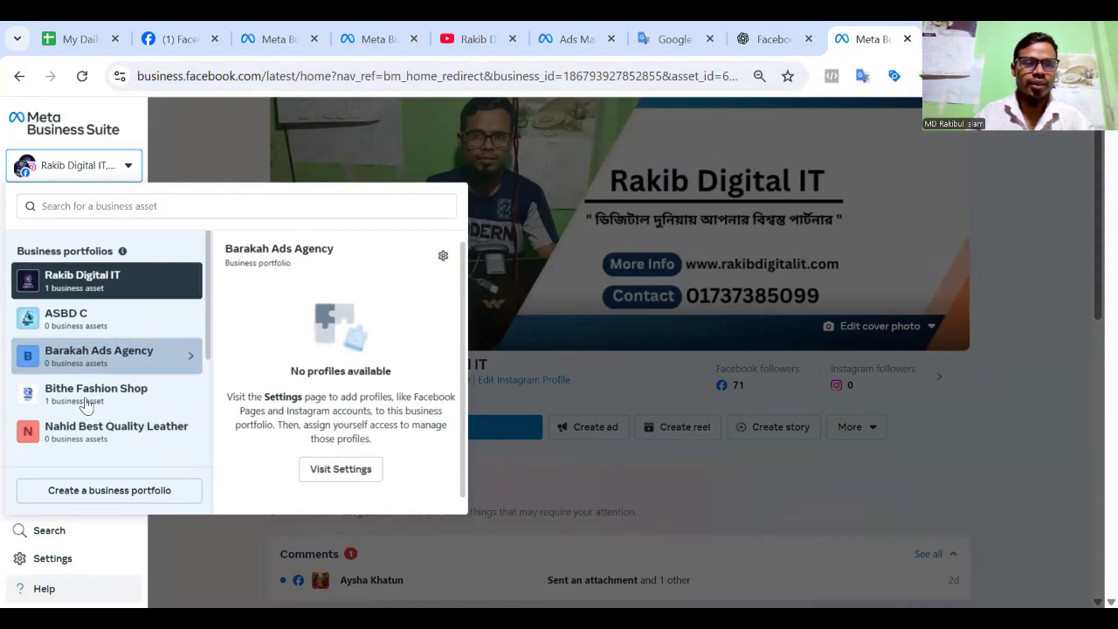
{"action": "left_click", "coordinate": [335, 475]}
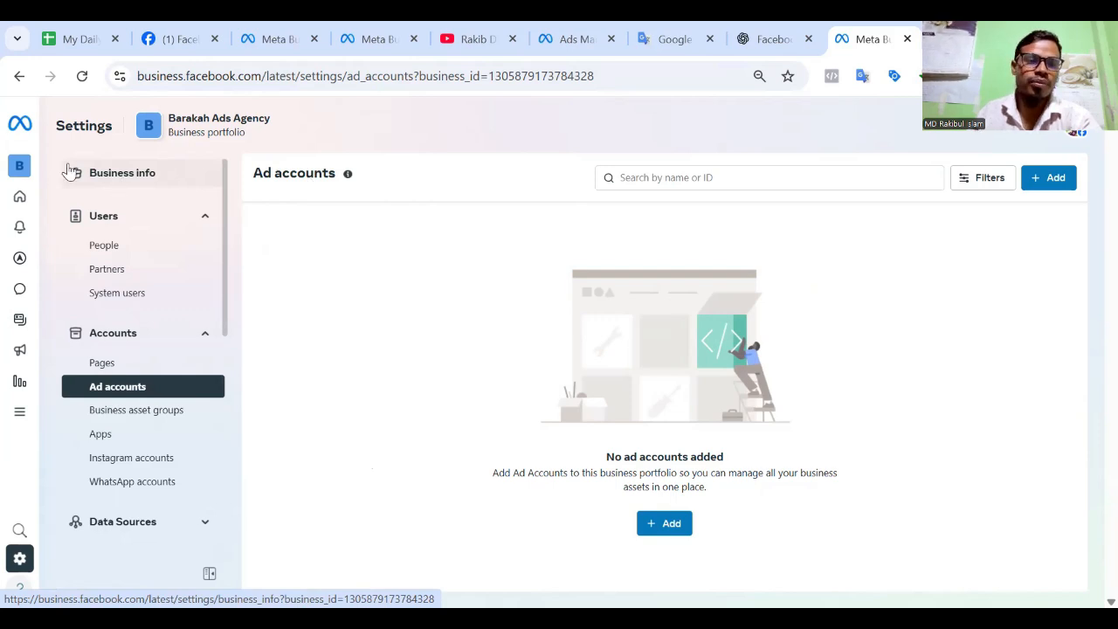
Check the ad account creation limit in the portfolio's business info.
{"action": "left_click", "coordinate": [100, 177]}
{"action": "scroll", "coordinate": [434, 452], "scroll_direction": "down", "scroll_amount": 3}
{"action": "left_click_drag", "start_coordinate": [254, 417], "coordinate": [399, 425]}
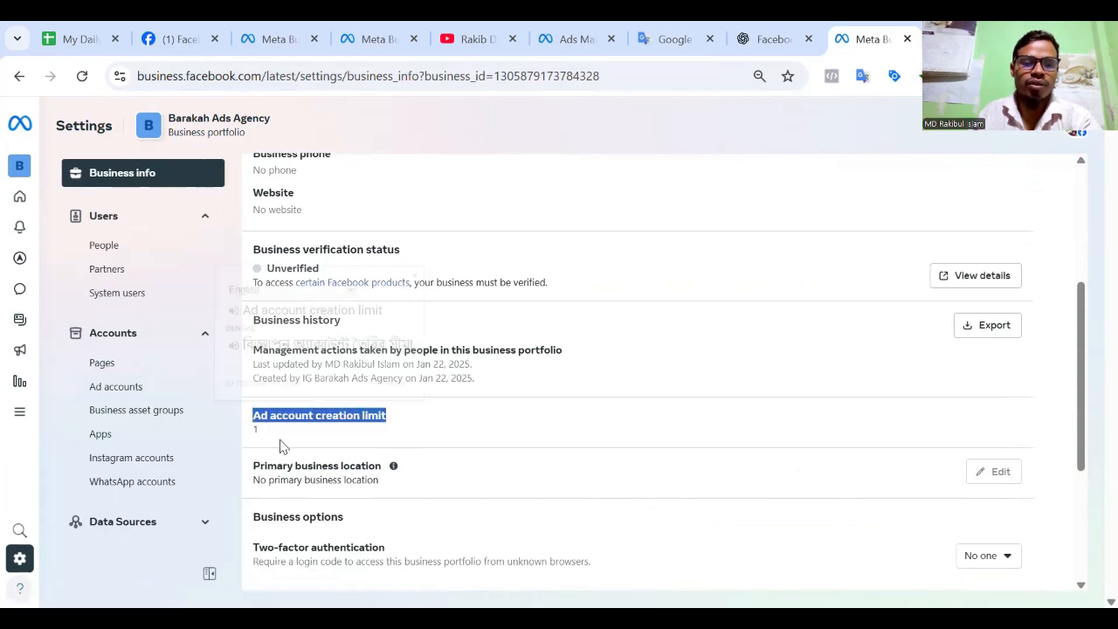
{"action": "left_click", "coordinate": [257, 432]}
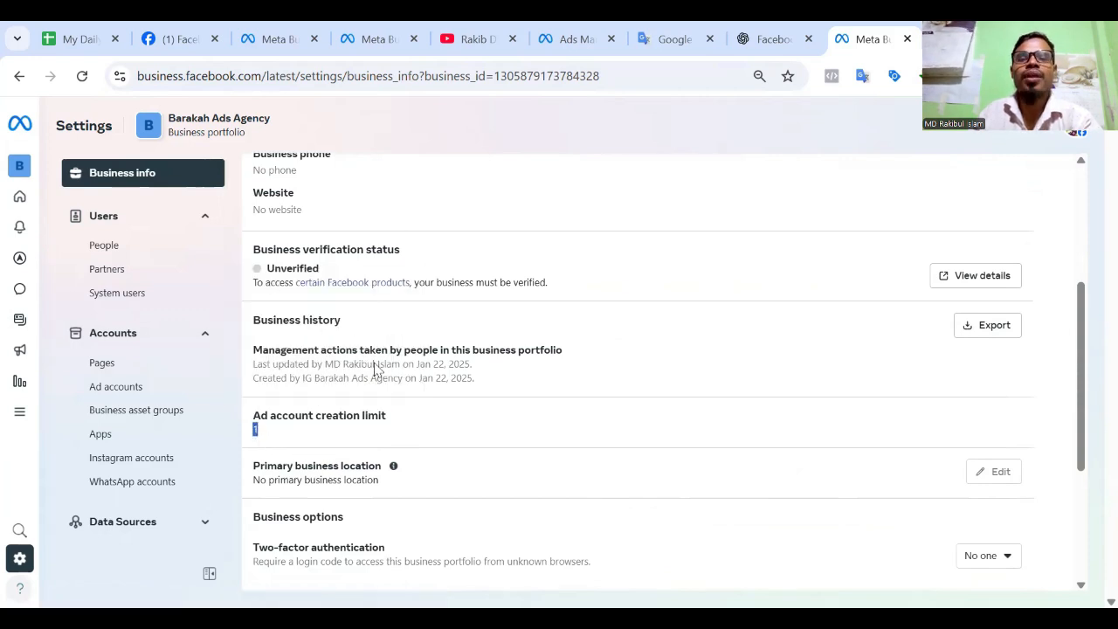
{"action": "left_click", "coordinate": [299, 444]}
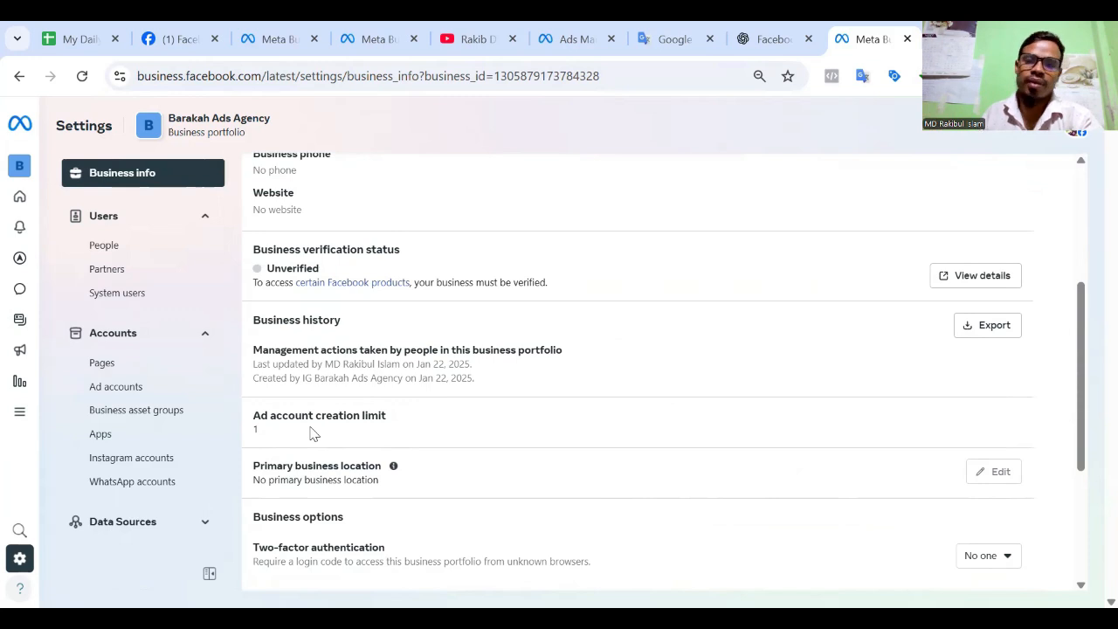
{"action": "scroll", "coordinate": [448, 515], "scroll_direction": "up", "scroll_amount": 3}
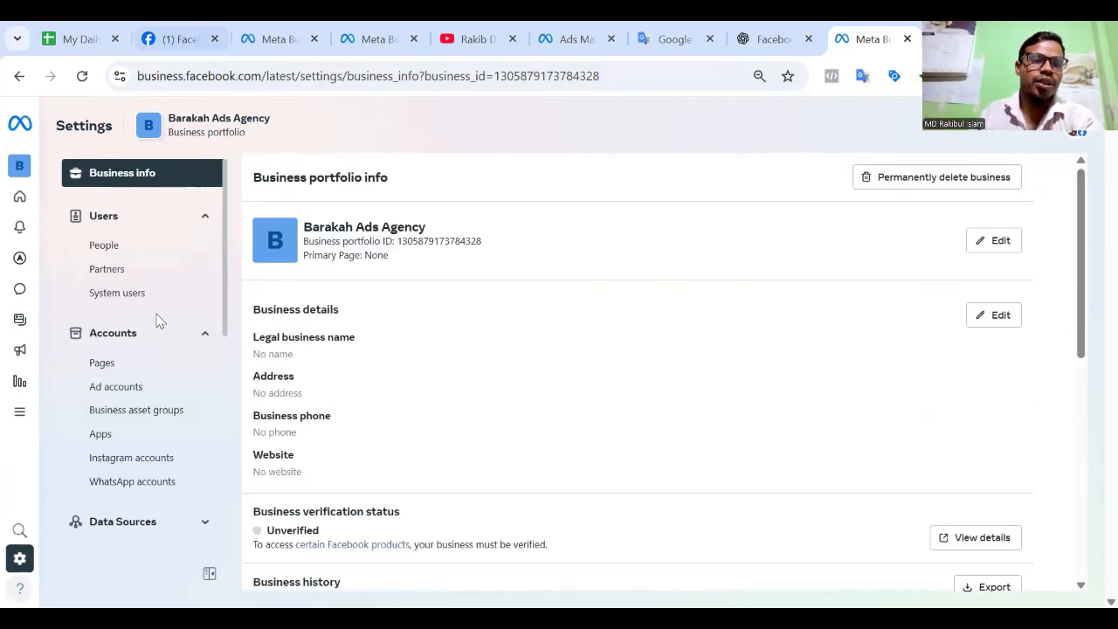
Start creating a new ad account in the portfolio and name it Barakah Ad Agency.
{"action": "left_click", "coordinate": [101, 389]}
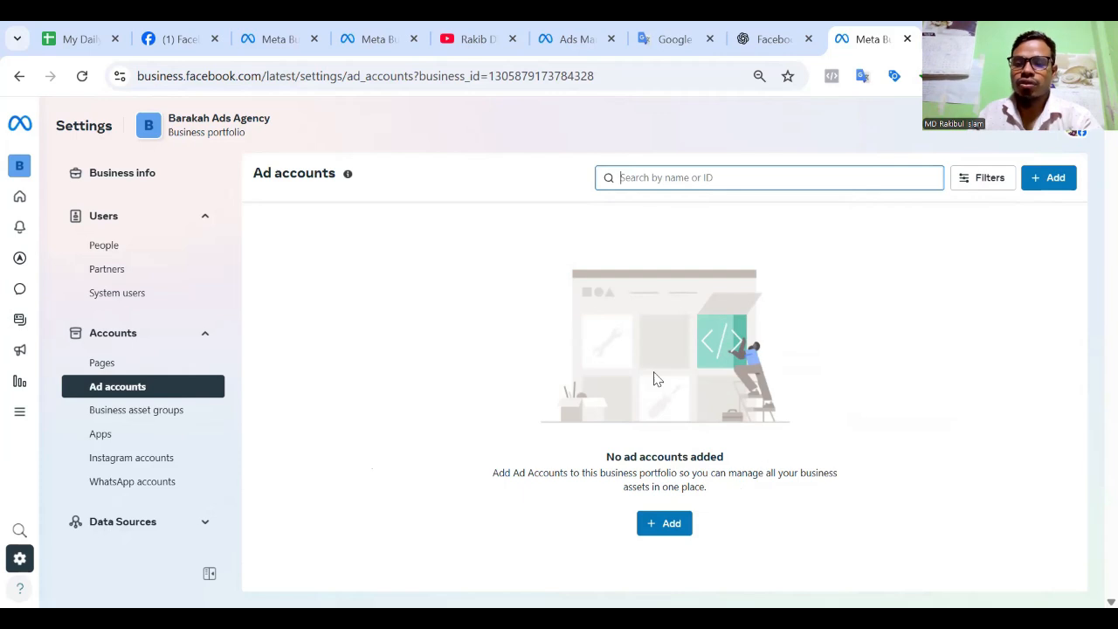
{"action": "left_click", "coordinate": [663, 525]}
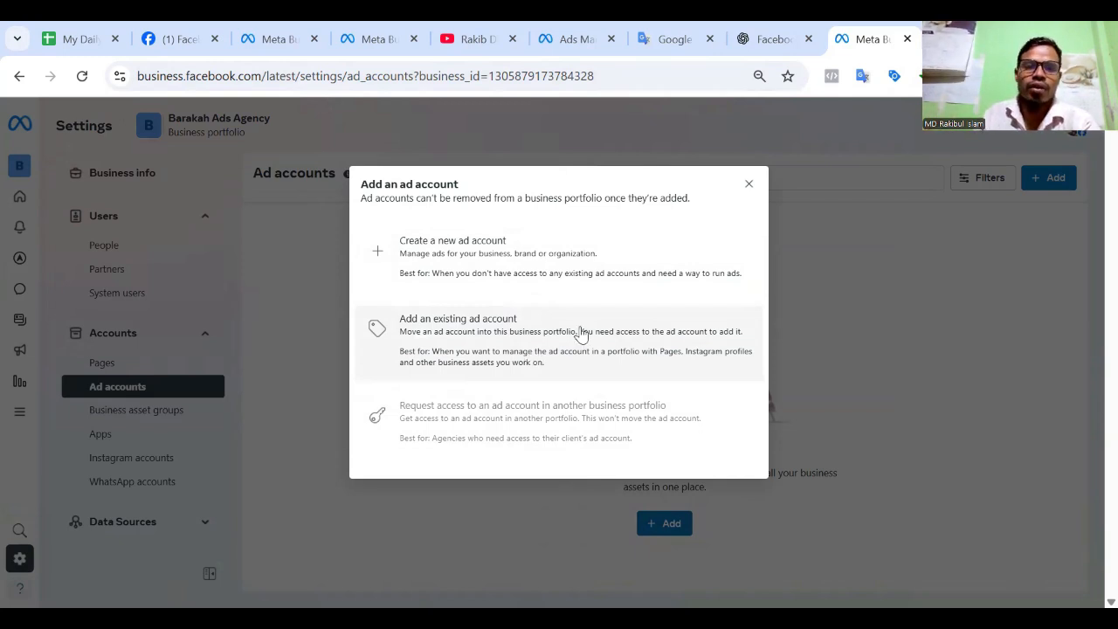
{"action": "left_click", "coordinate": [397, 255]}
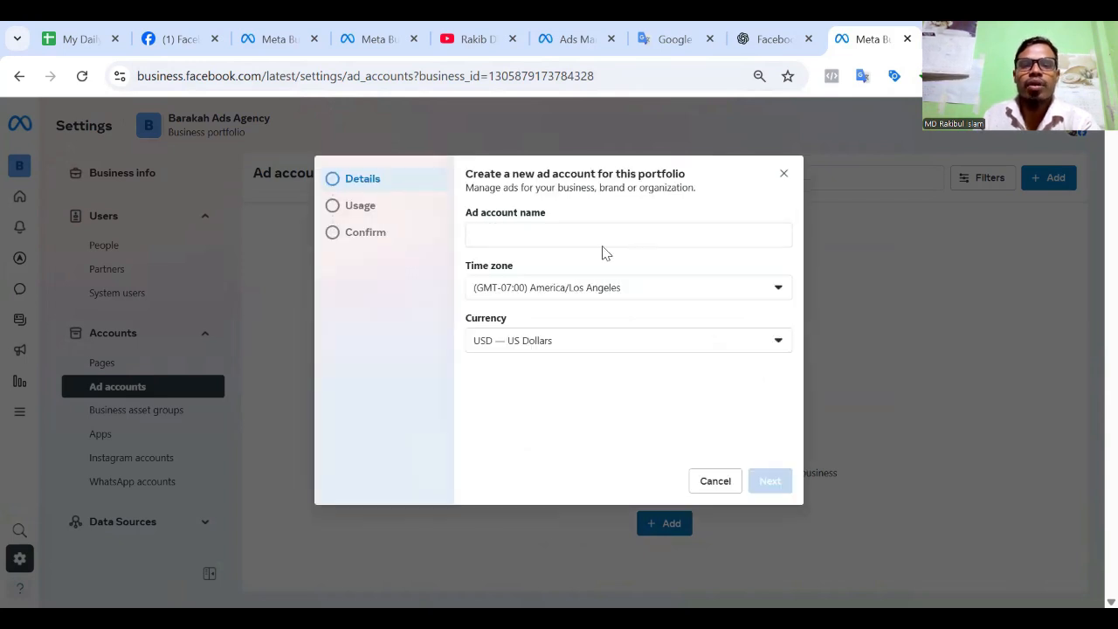
{"action": "left_click", "coordinate": [538, 235]}
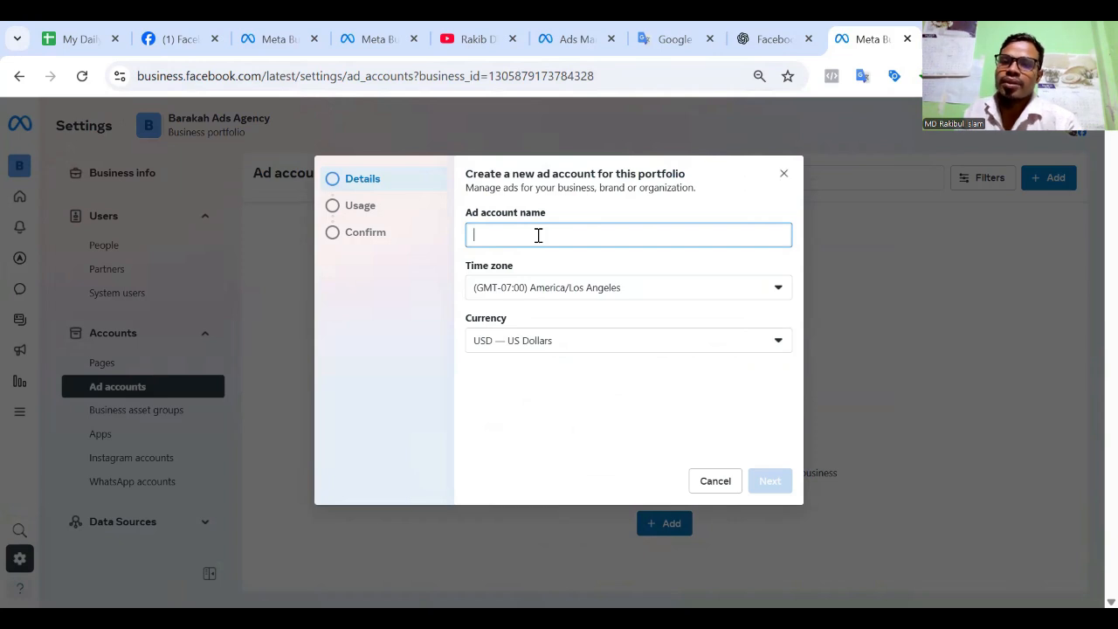
{"action": "type", "text": "Ba"}
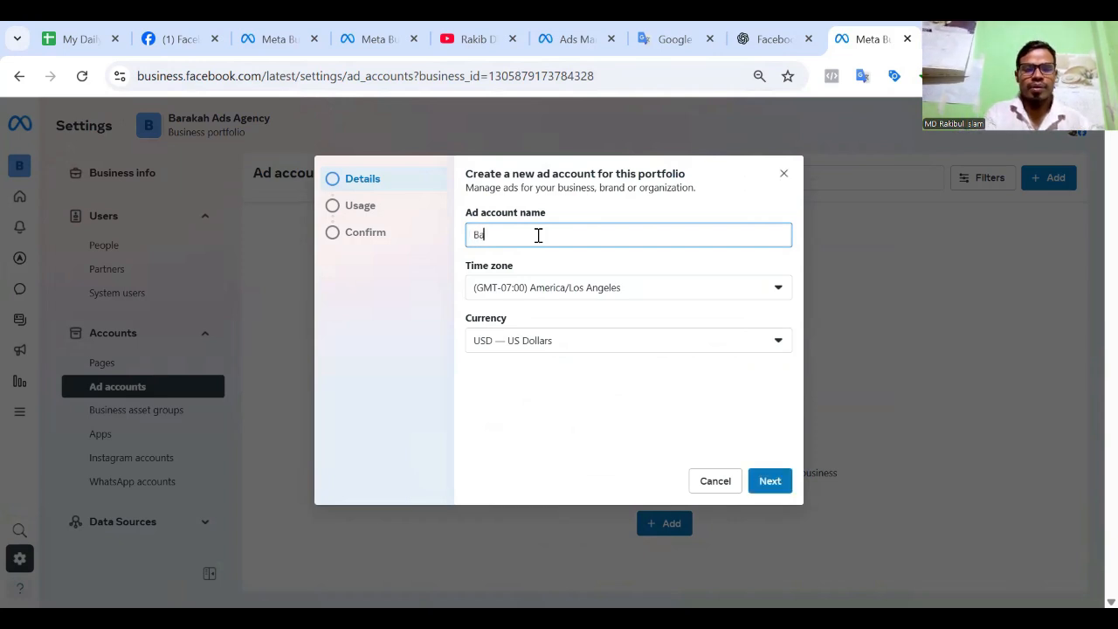
{"action": "type", "text": "rak"}
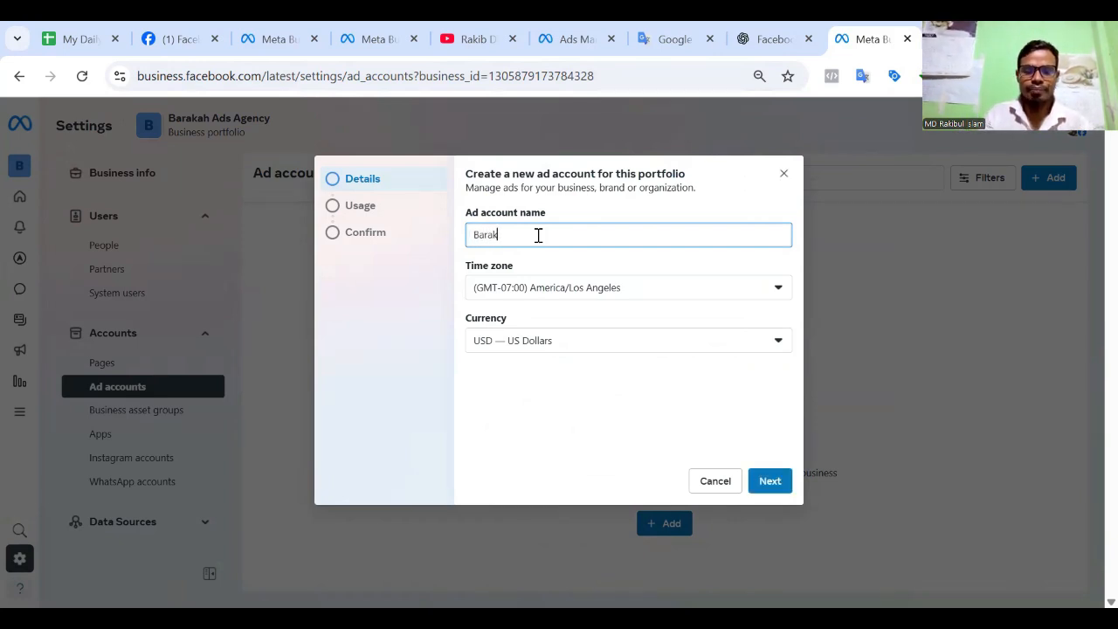
{"action": "type", "text": "ah Ad "}
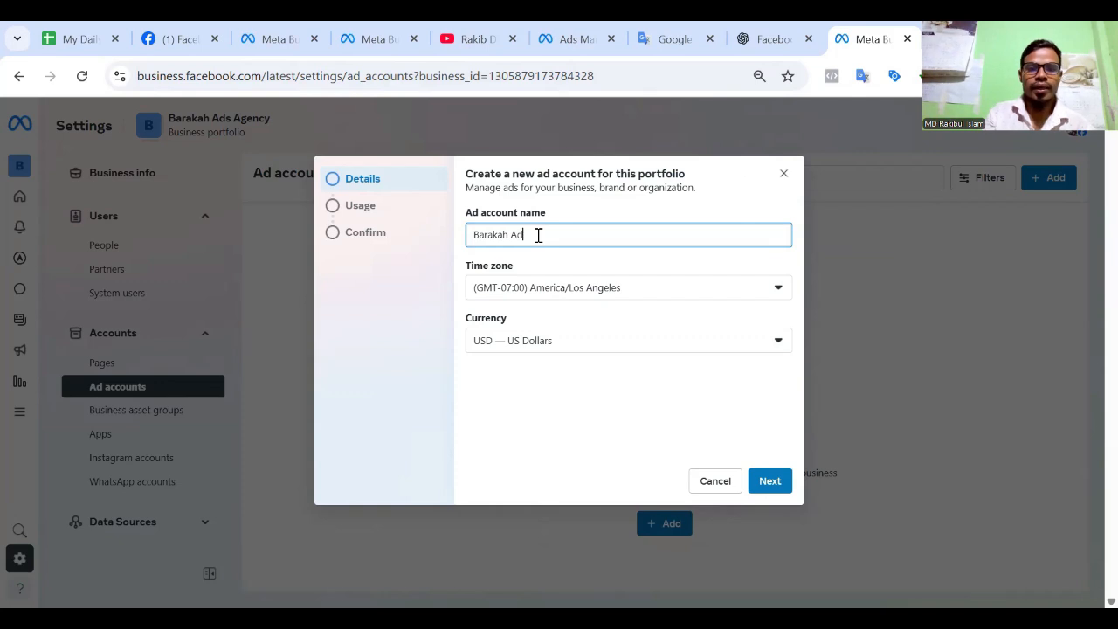
{"action": "type", "text": "Agency"}
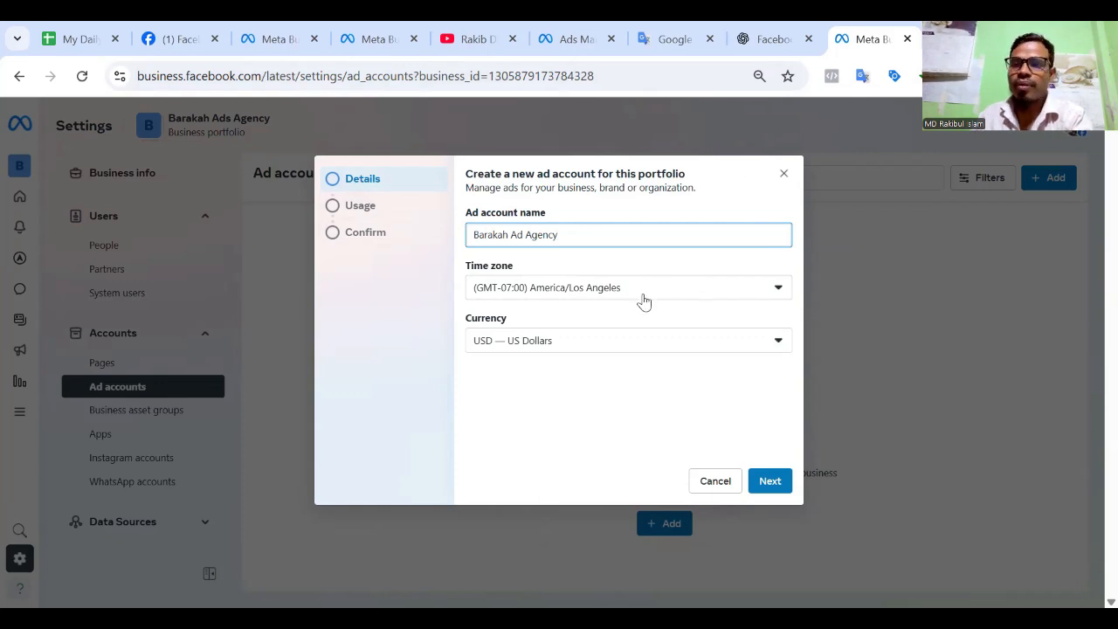
Set the ad account's time zone to (GMT+06:00) Asia/Dhaka and accept the account details with US Dollars as currency.
{"action": "left_click", "coordinate": [714, 293]}
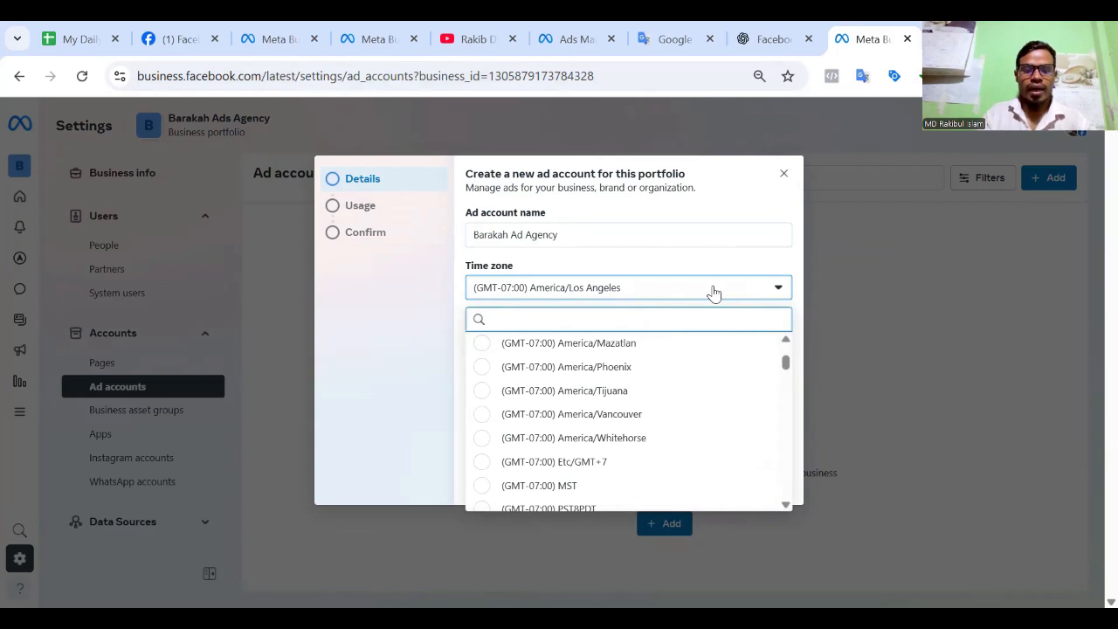
{"action": "type", "text": "dhaka"}
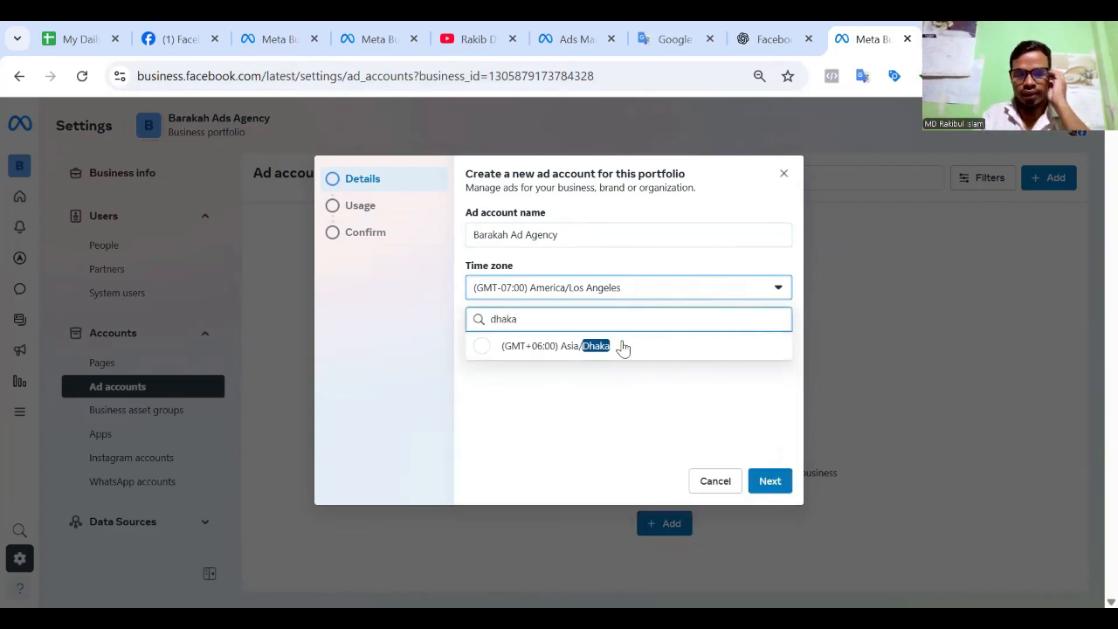
{"action": "left_click", "coordinate": [621, 347]}
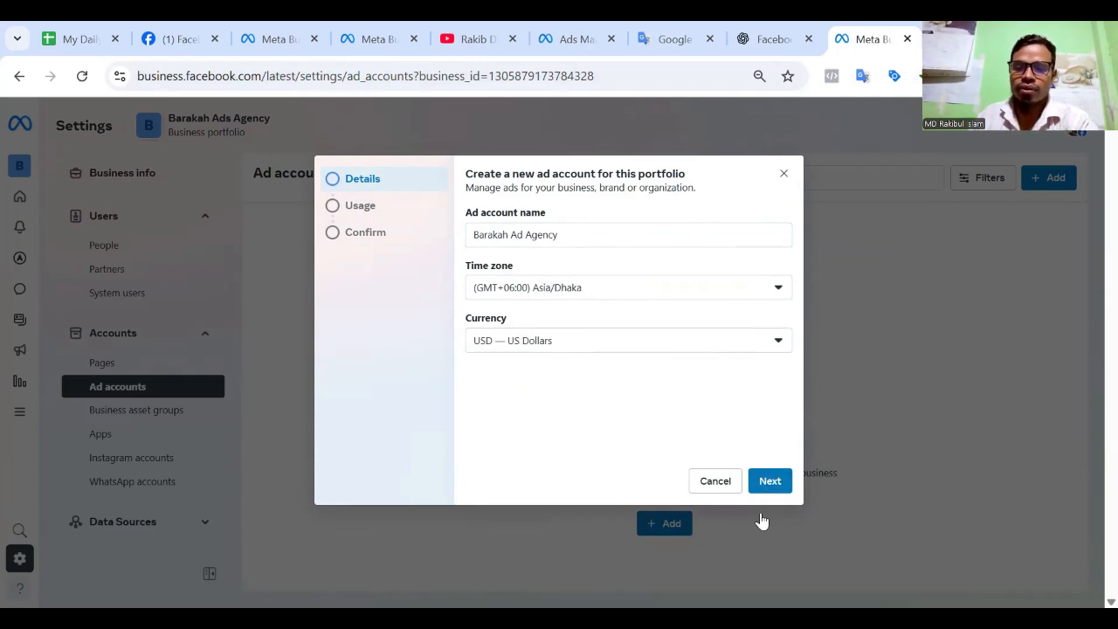
{"action": "left_click", "coordinate": [770, 481]}
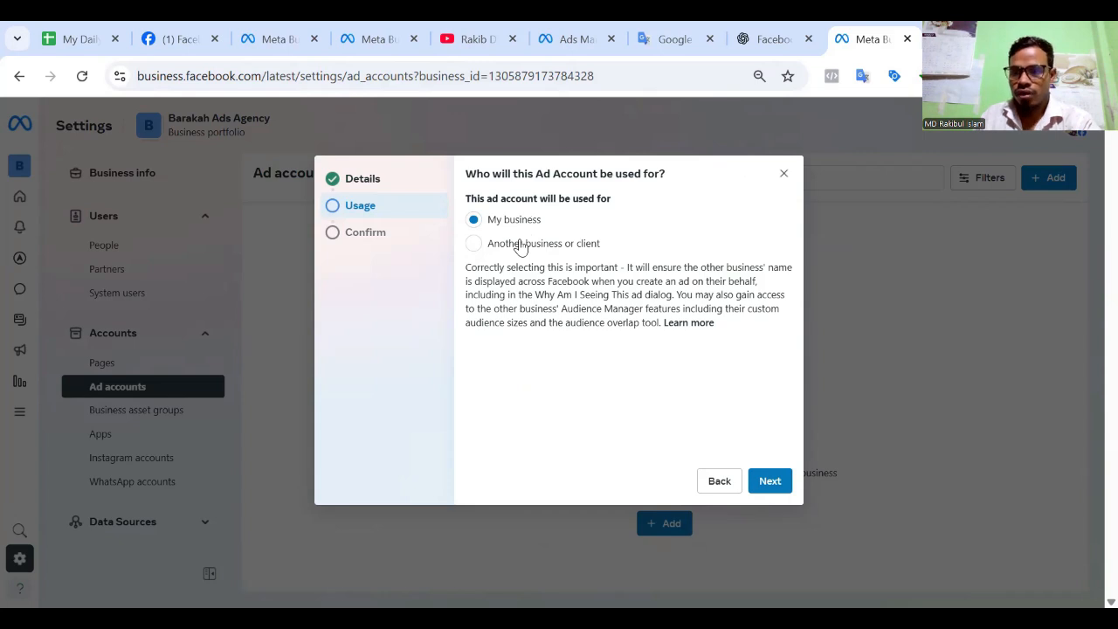
Accept My business as the account's usage, agree to the terms and create the ad account without adding payment info.
{"action": "left_click", "coordinate": [769, 482]}
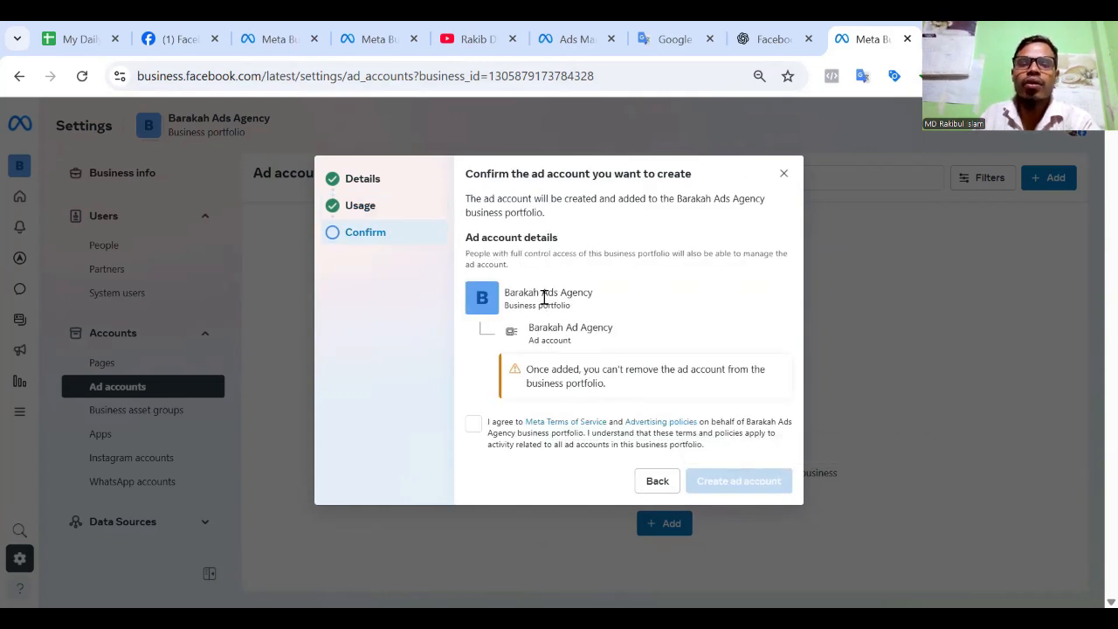
{"action": "left_click_drag", "start_coordinate": [504, 292], "coordinate": [616, 299]}
{"action": "left_click", "coordinate": [706, 314]}
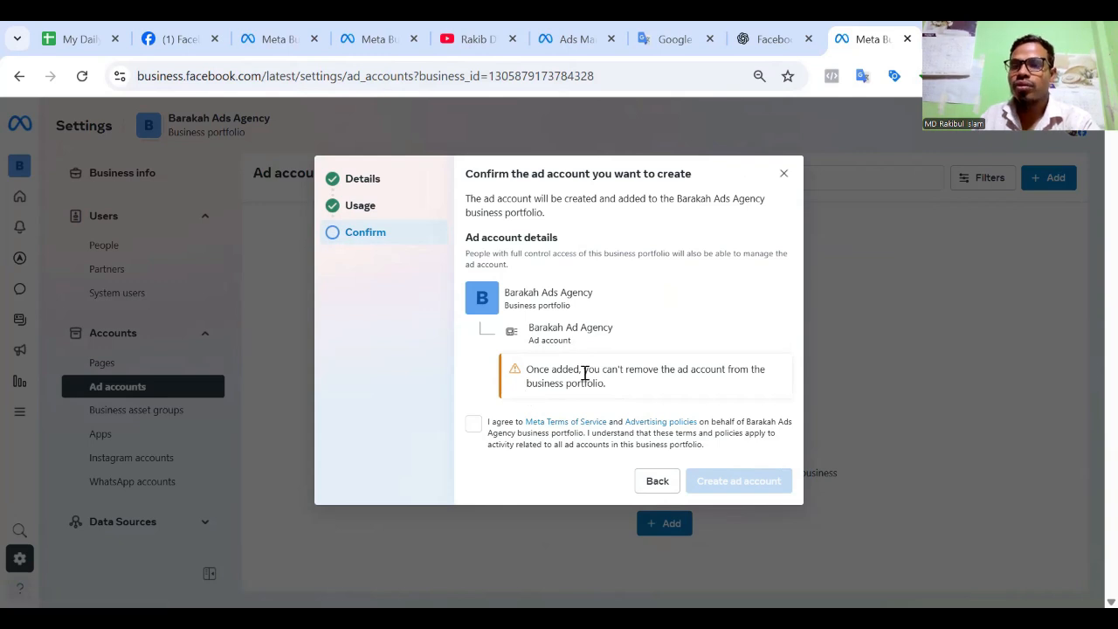
{"action": "left_click", "coordinate": [473, 425]}
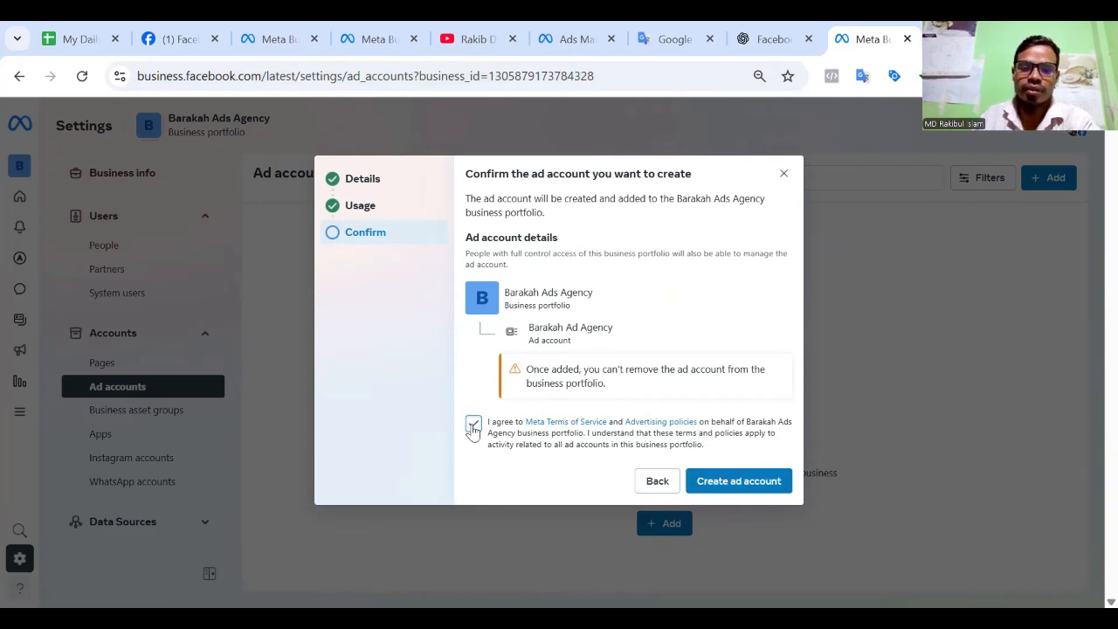
{"action": "left_click", "coordinate": [734, 486]}
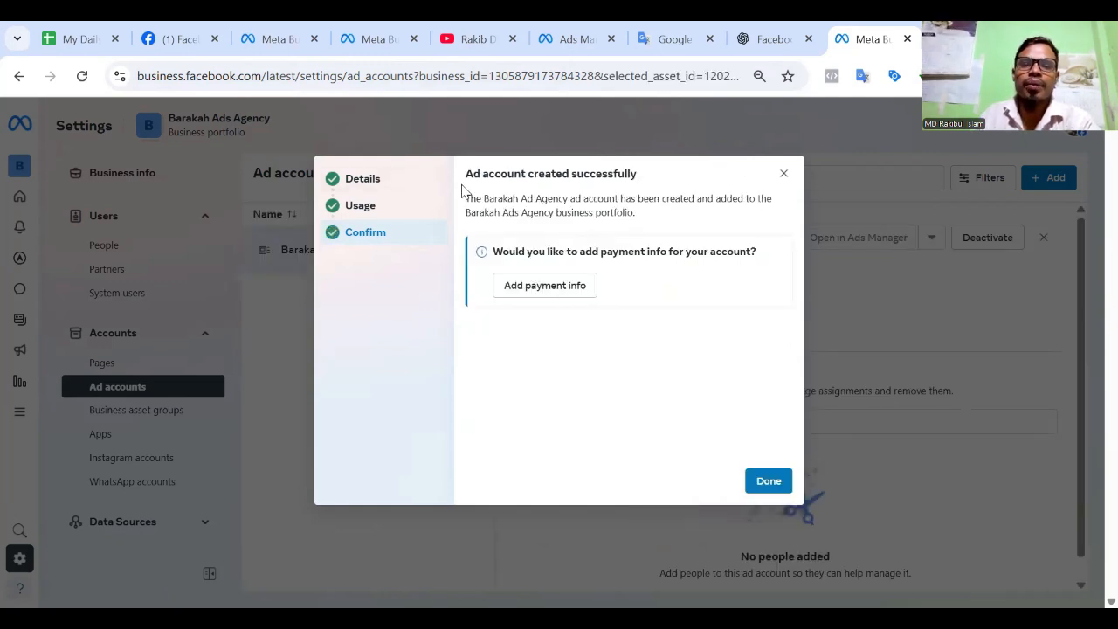
{"action": "left_click_drag", "start_coordinate": [466, 174], "coordinate": [653, 180]}
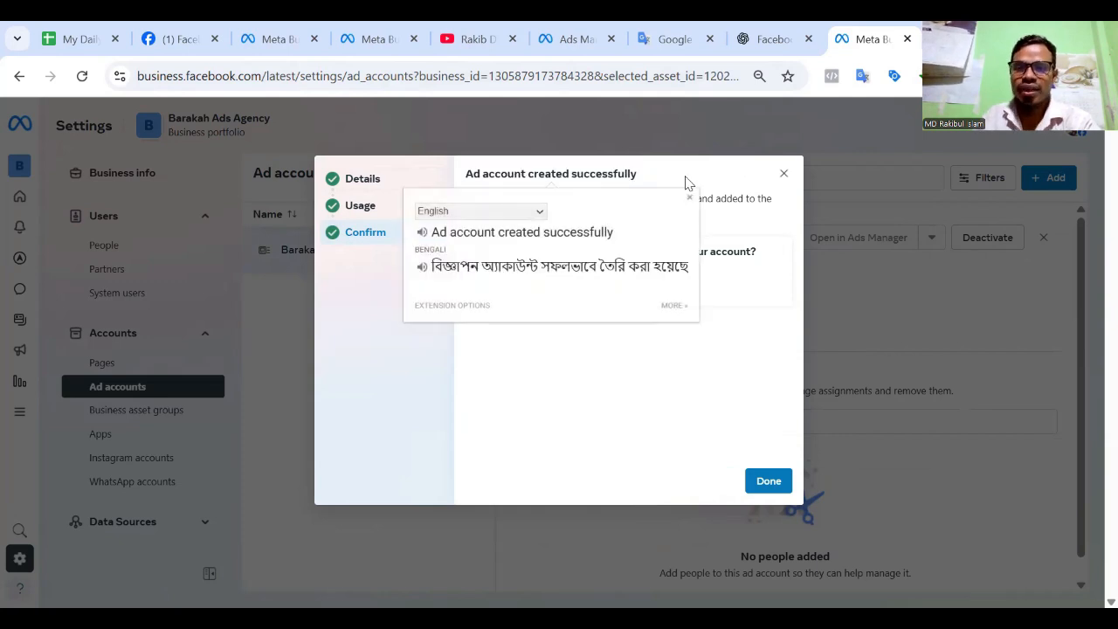
{"action": "left_click", "coordinate": [717, 255]}
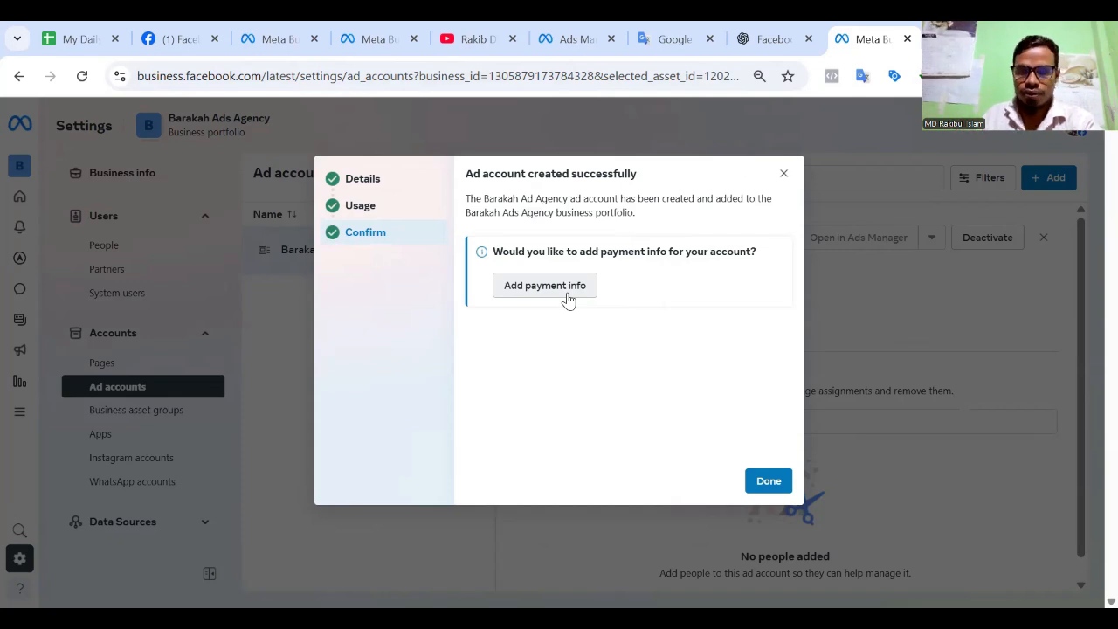
{"action": "left_click", "coordinate": [771, 482]}
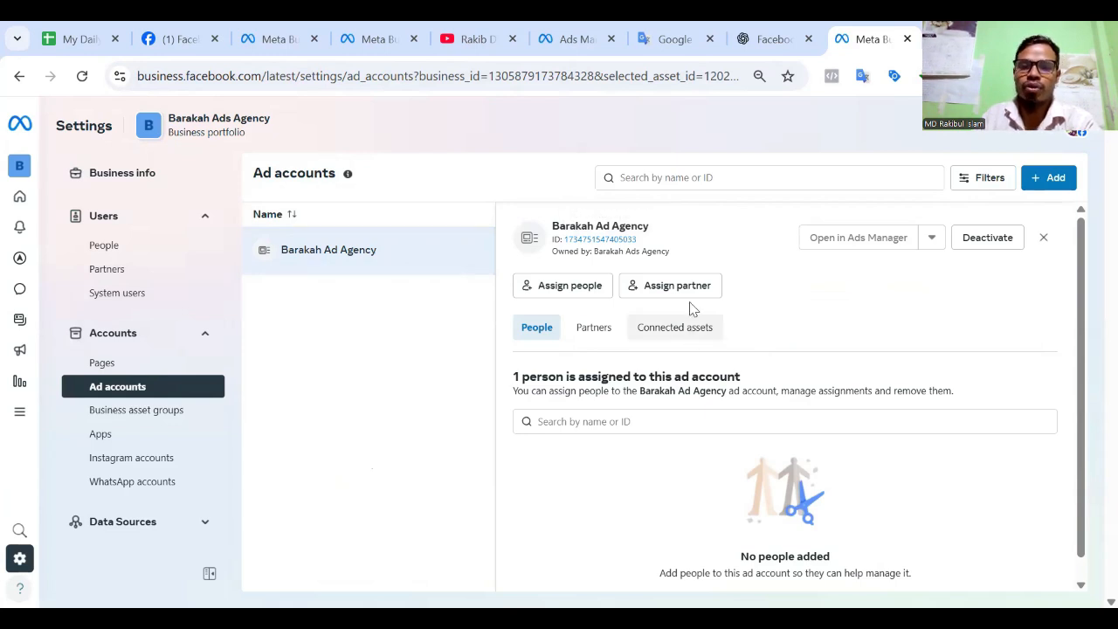
Assign the listed person to the Barakah Ad Agency ad account with full control through Manage ad accounts.
{"action": "left_click", "coordinate": [583, 292]}
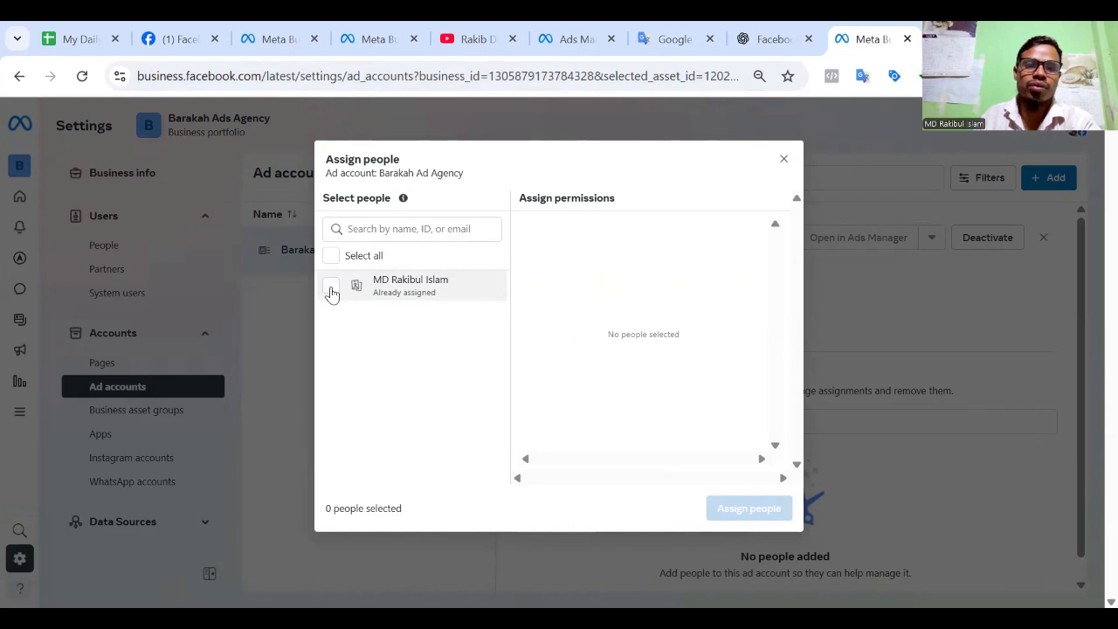
{"action": "left_click", "coordinate": [330, 290]}
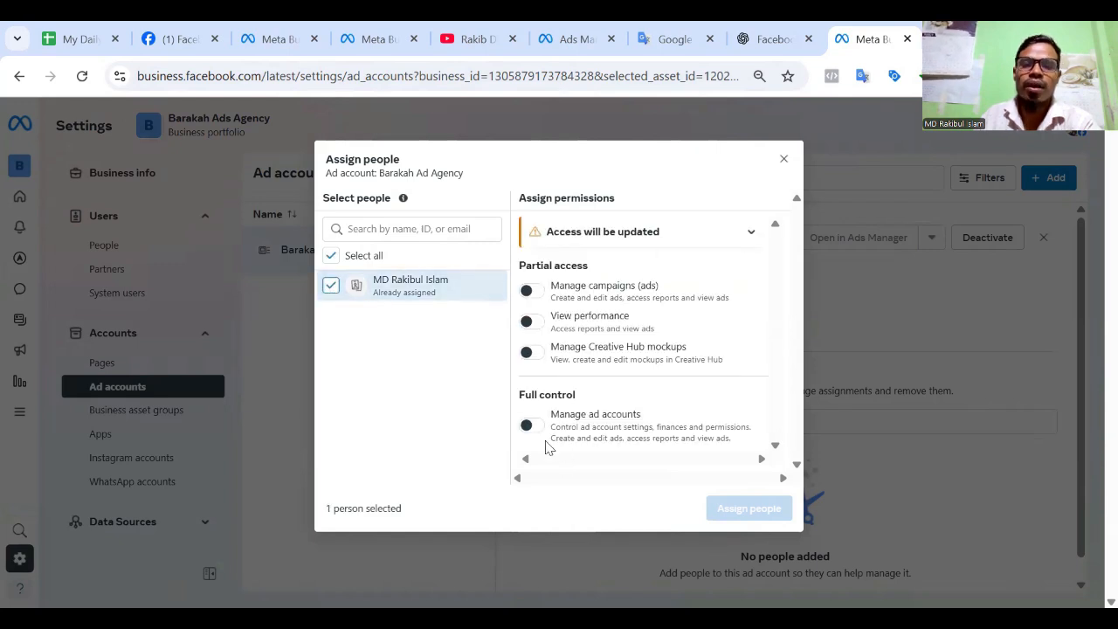
{"action": "left_click", "coordinate": [527, 425]}
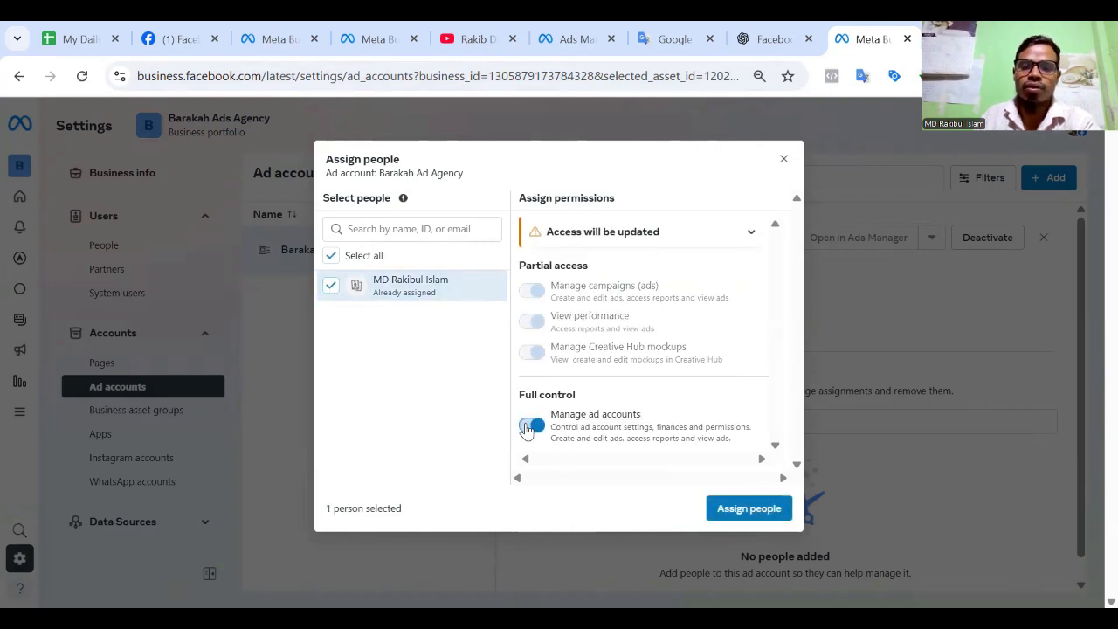
{"action": "left_click", "coordinate": [751, 510]}
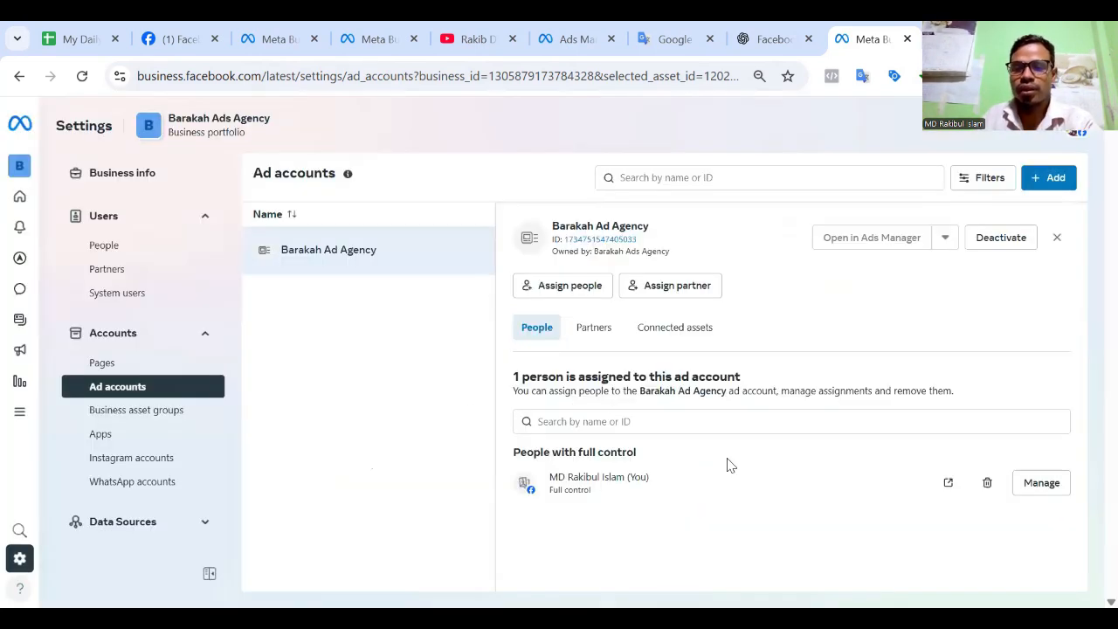
{"action": "left_click", "coordinate": [730, 460]}
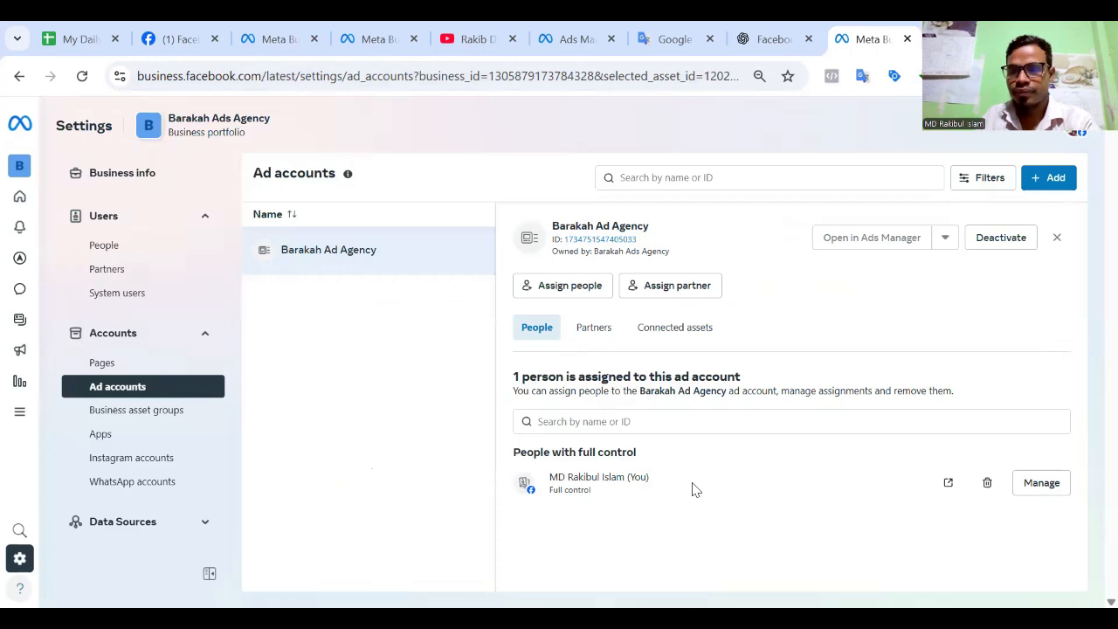